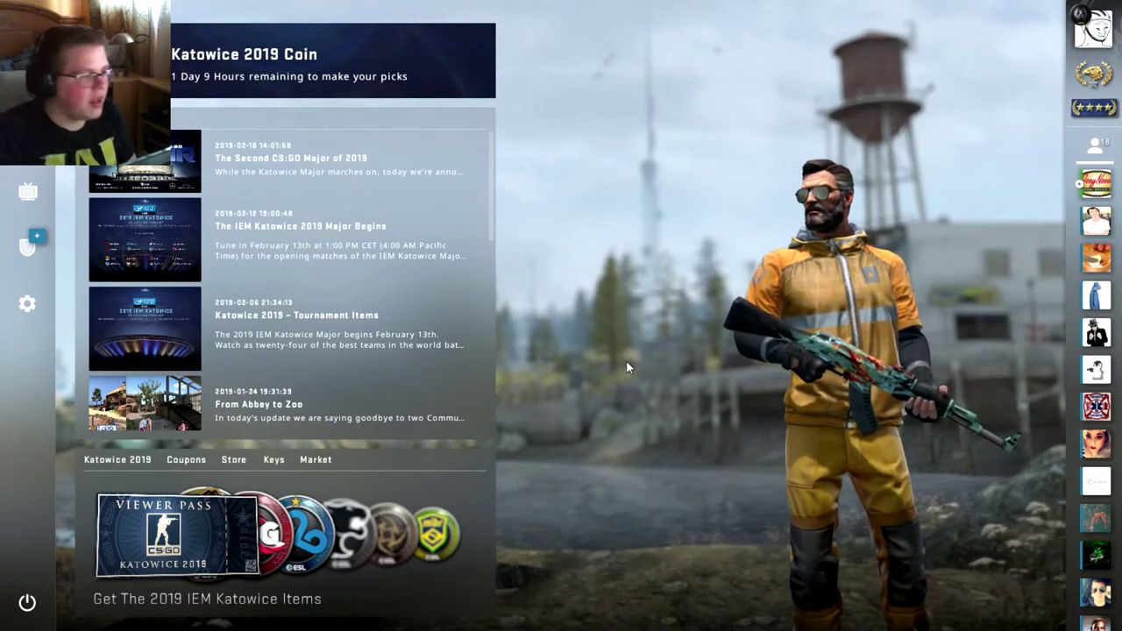
- Go to the Watch screen to see the Tournaments listing
{"action": "left_click", "coordinate": [27, 191]}
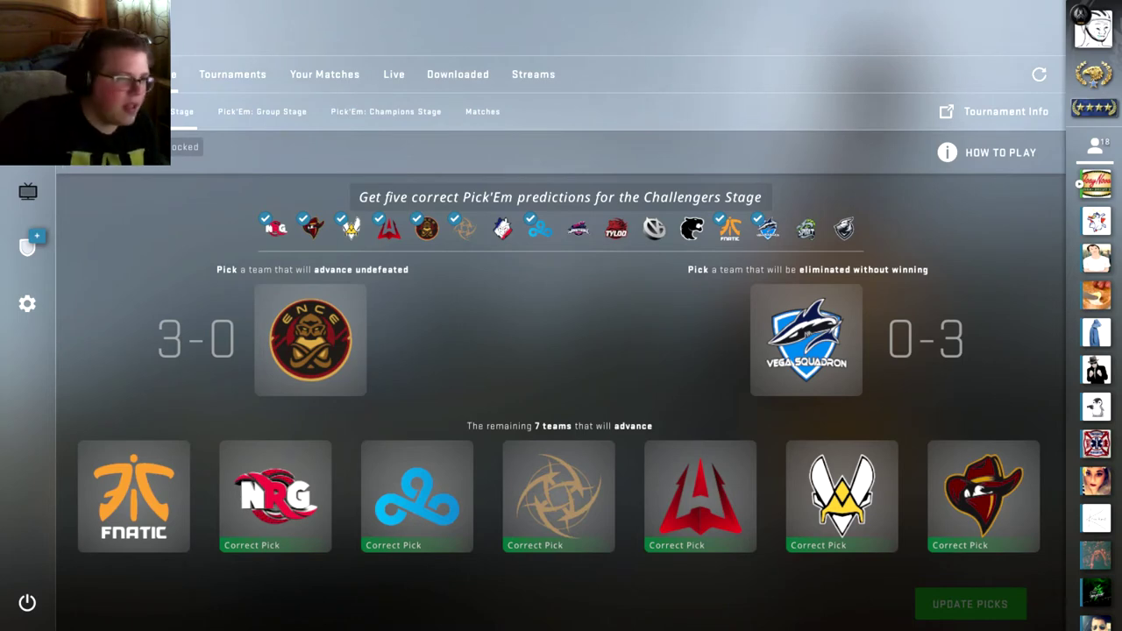
- Switch to the Pick'Em: Group Stage sub-tab showing the empty Legends Stage predictions
{"action": "left_click", "coordinate": [262, 111]}
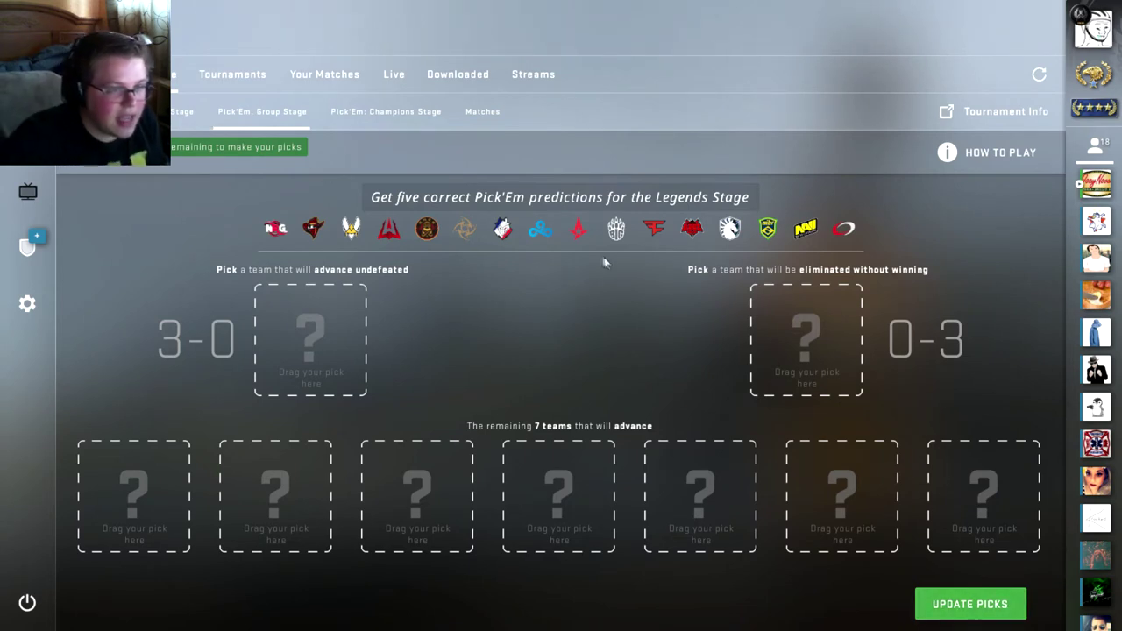
- Place Astralis in the 3-0 undefeated slot
{"action": "left_click_drag", "start_coordinate": [578, 230], "coordinate": [310, 340]}
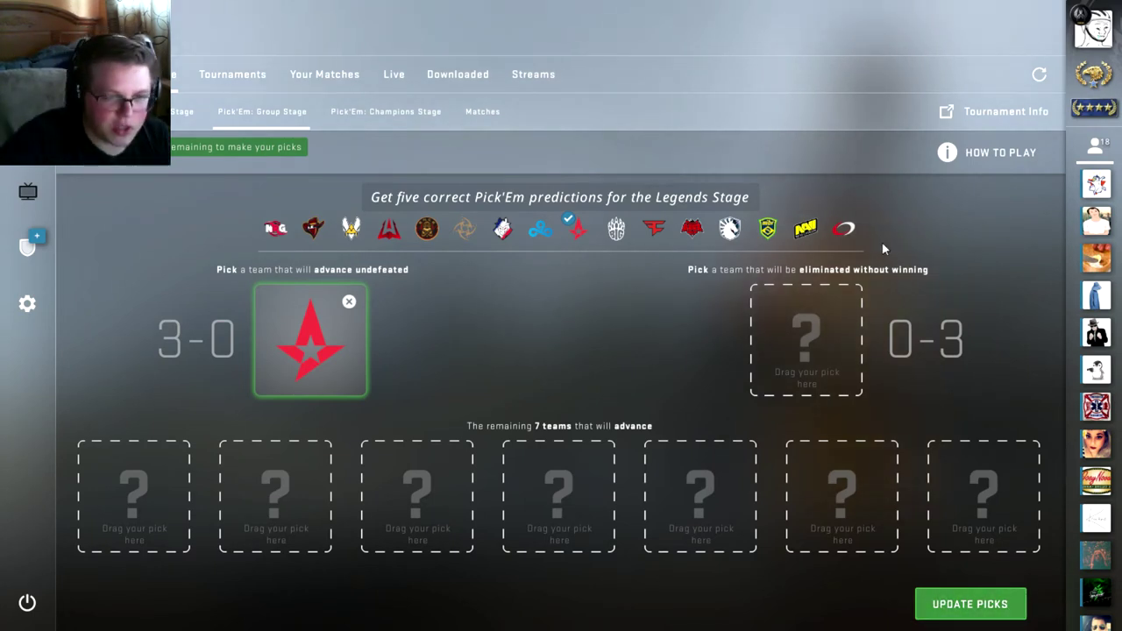
{"action": "mouse_move", "coordinate": [843, 229]}
{"action": "left_mouse_down"}
{"action": "mouse_move", "coordinate": [807, 358]}
{"action": "mouse_move", "coordinate": [813, 338]}
{"action": "left_mouse_up"}
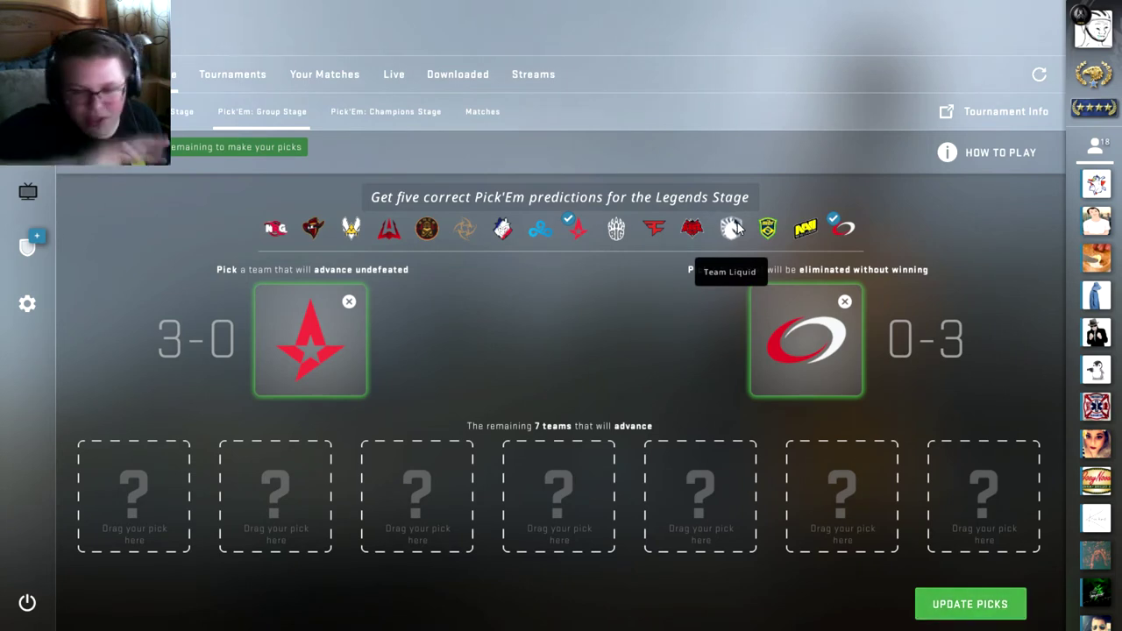
{"action": "mouse_move", "coordinate": [737, 222]}
{"action": "left_mouse_down"}
{"action": "mouse_move", "coordinate": [592, 382]}
{"action": "mouse_move", "coordinate": [133, 495]}
{"action": "left_mouse_up"}
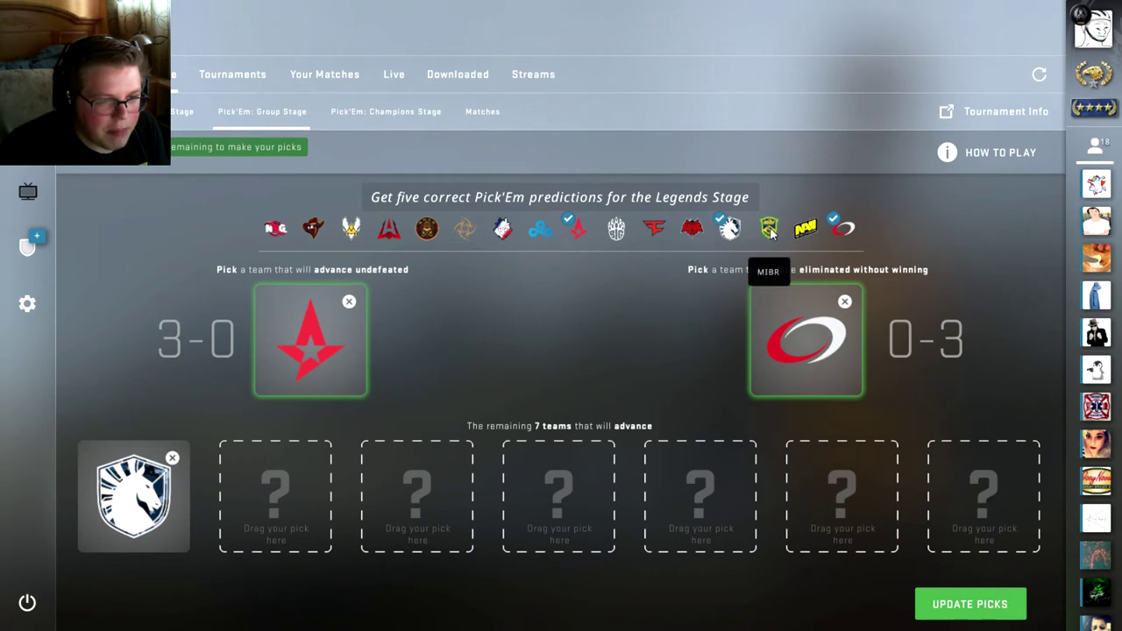
{"action": "left_click_drag", "start_coordinate": [767, 229], "coordinate": [276, 497]}
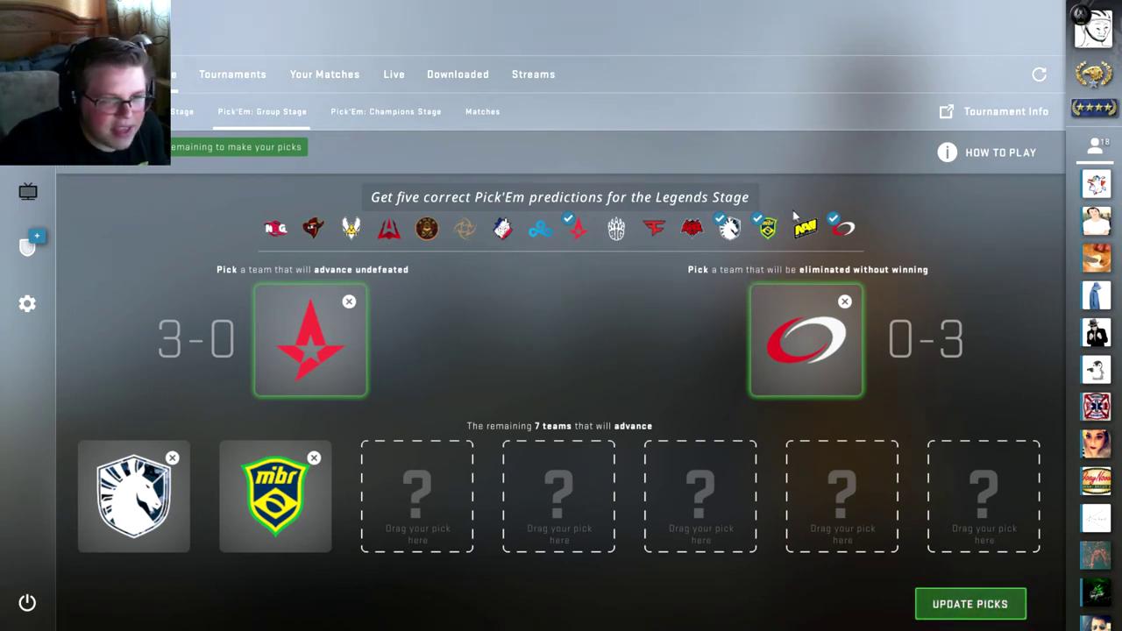
- Place Natus Vincere in the third advancing slot
{"action": "left_click_drag", "start_coordinate": [805, 228], "coordinate": [417, 496]}
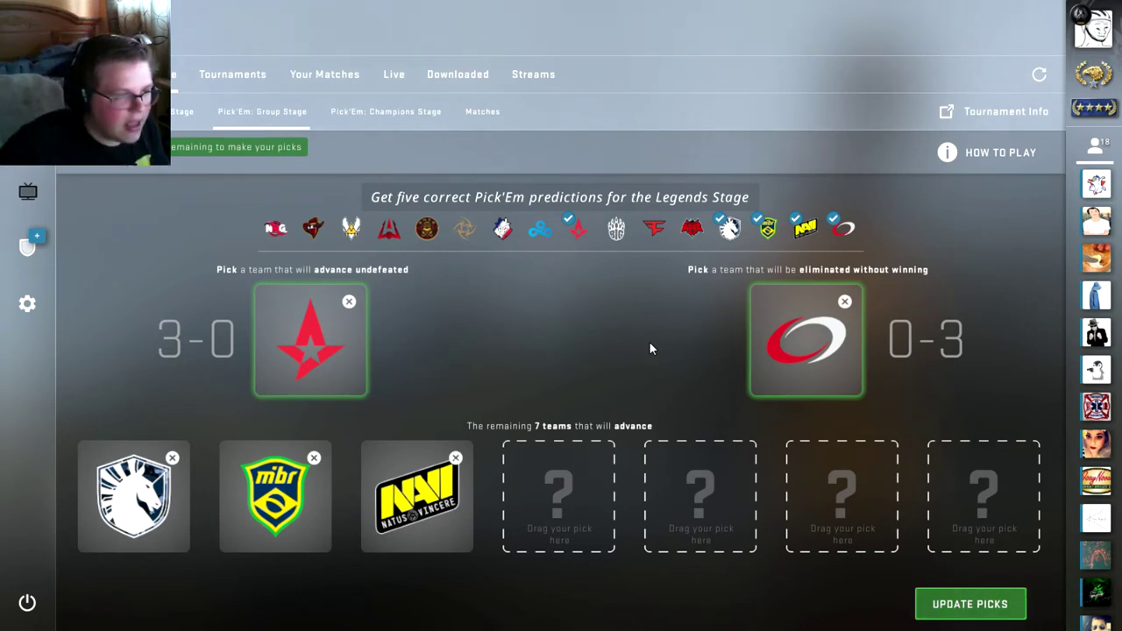
- Place FaZe Clan in the fourth advancing slot
{"action": "left_click", "coordinate": [653, 229]}
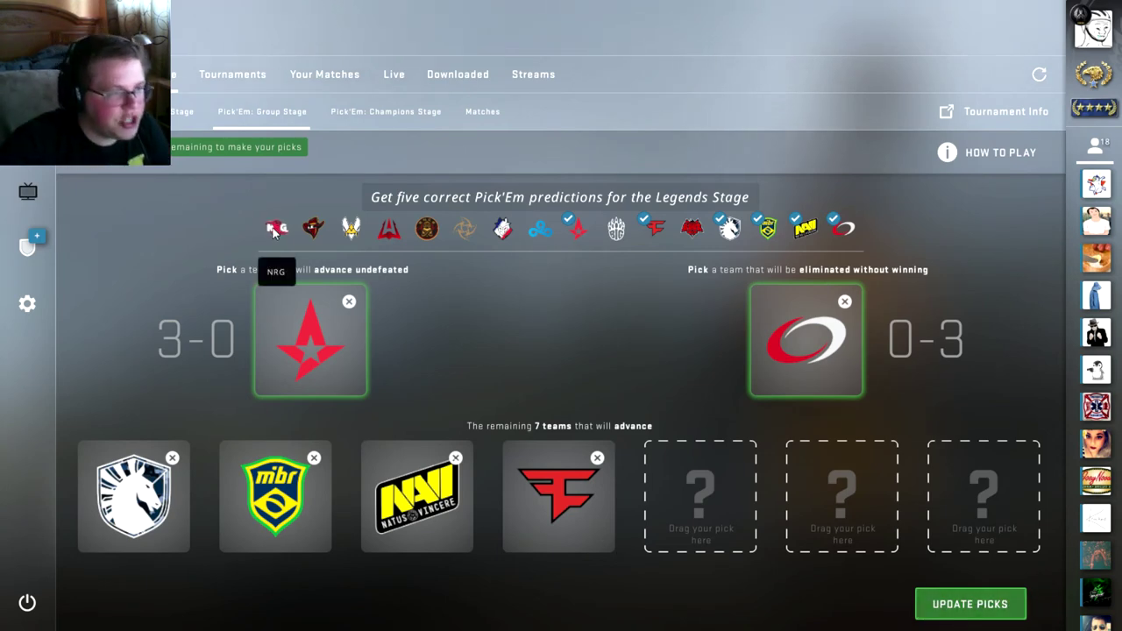
{"action": "left_click_drag", "start_coordinate": [276, 230], "coordinate": [700, 496]}
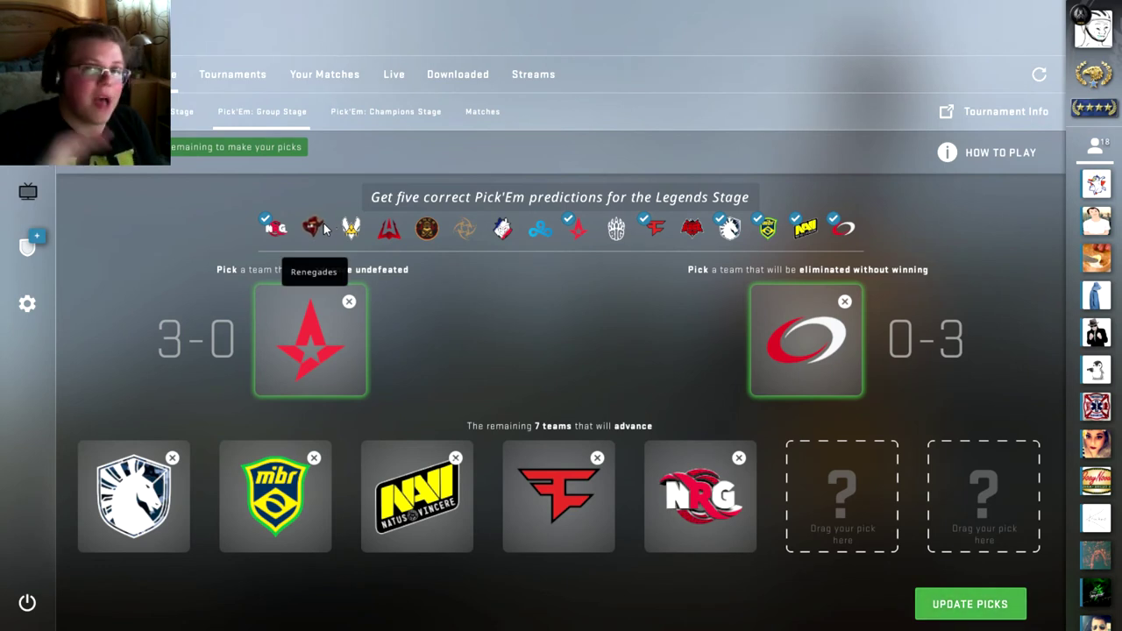
- Place Renegades in the sixth advancing slot, leaving one slot open
{"action": "left_click_drag", "start_coordinate": [313, 227], "coordinate": [842, 495]}
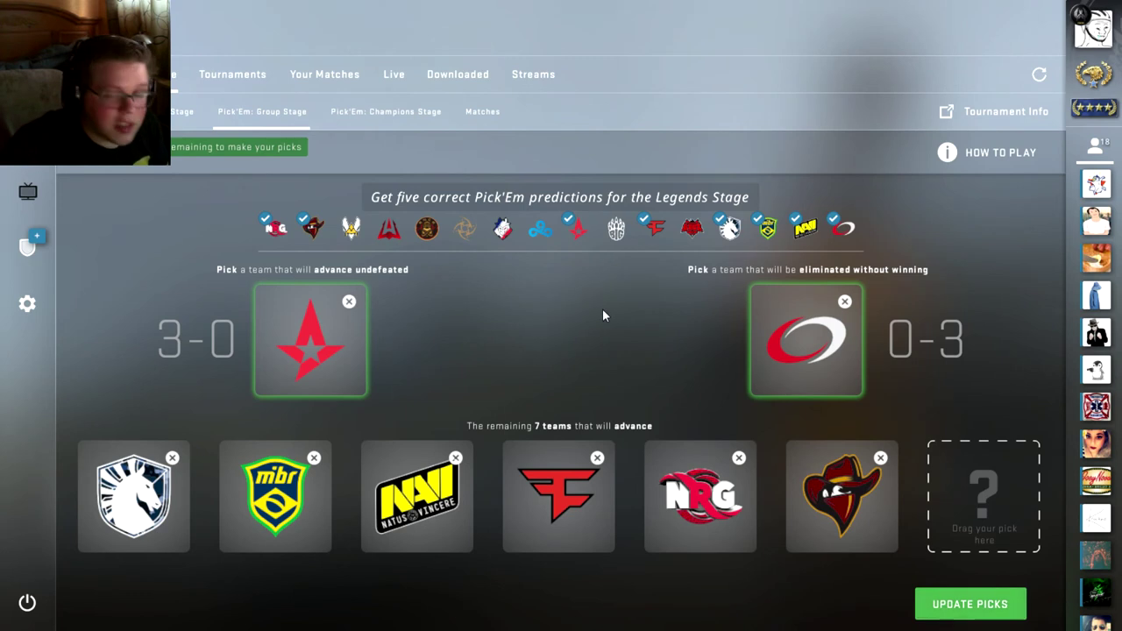
- Put ENCE in the final advancing slot and submit with Update Picks
{"action": "left_click", "coordinate": [426, 228]}
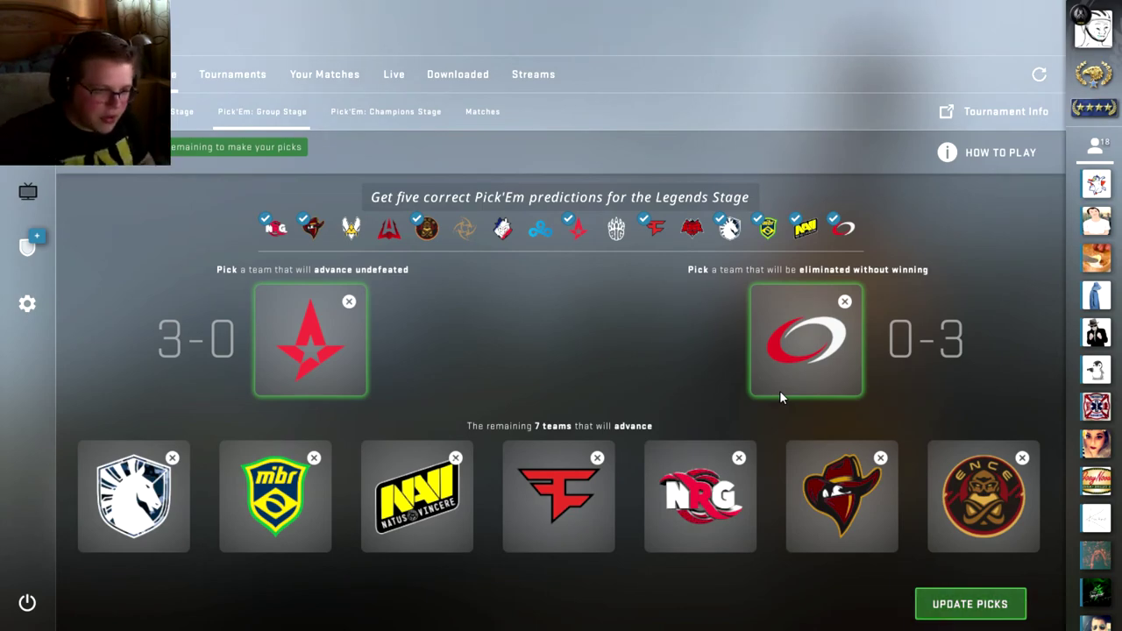
{"action": "key", "text": "Return"}
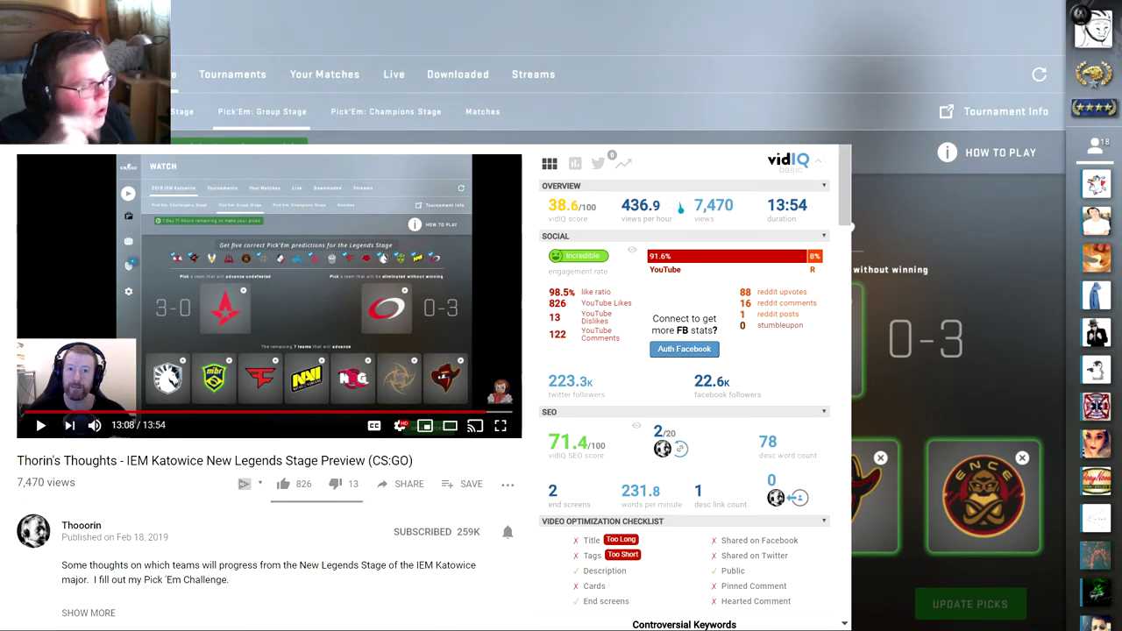
- Switch to the tab with KP's Katowice 2019 Legends Stage predictions video
{"action": "key", "text": "ctrl+Tab"}
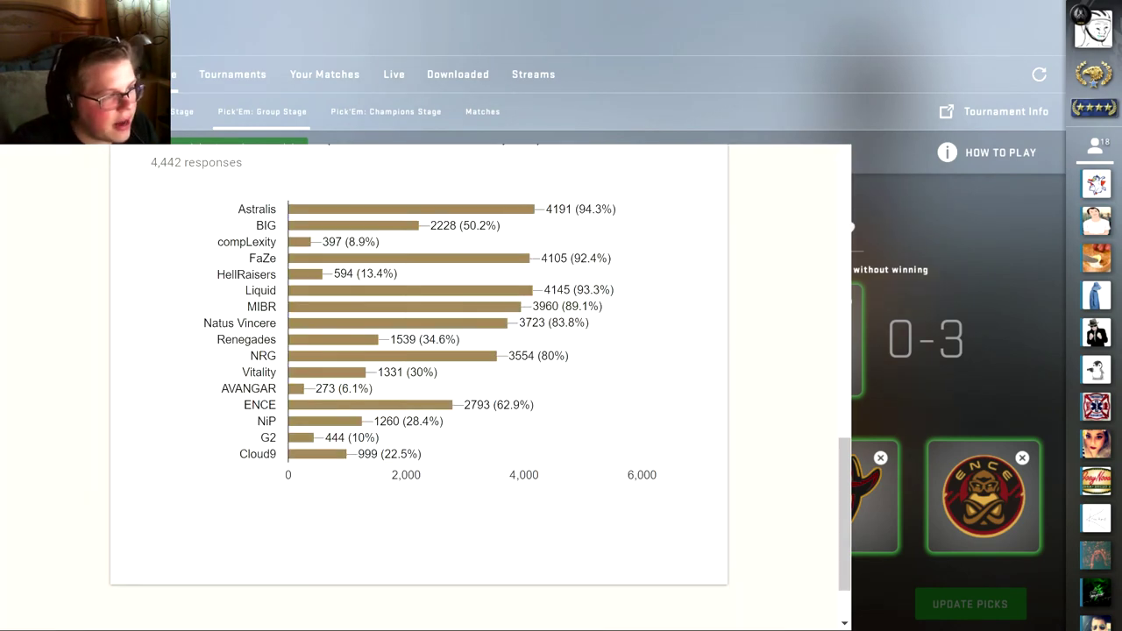
{"action": "scroll", "coordinate": [823, 369], "scroll_direction": "up", "scroll_amount": 4}
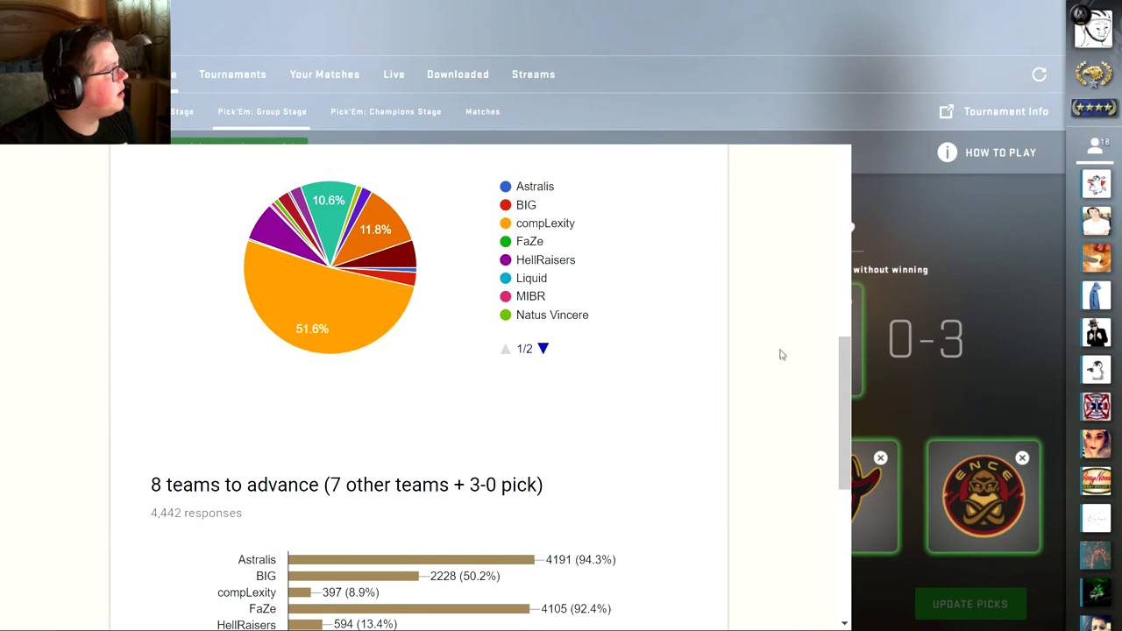
{"action": "scroll", "coordinate": [782, 355], "scroll_direction": "up", "scroll_amount": 5}
{"action": "scroll", "coordinate": [783, 387], "scroll_direction": "down", "scroll_amount": 2}
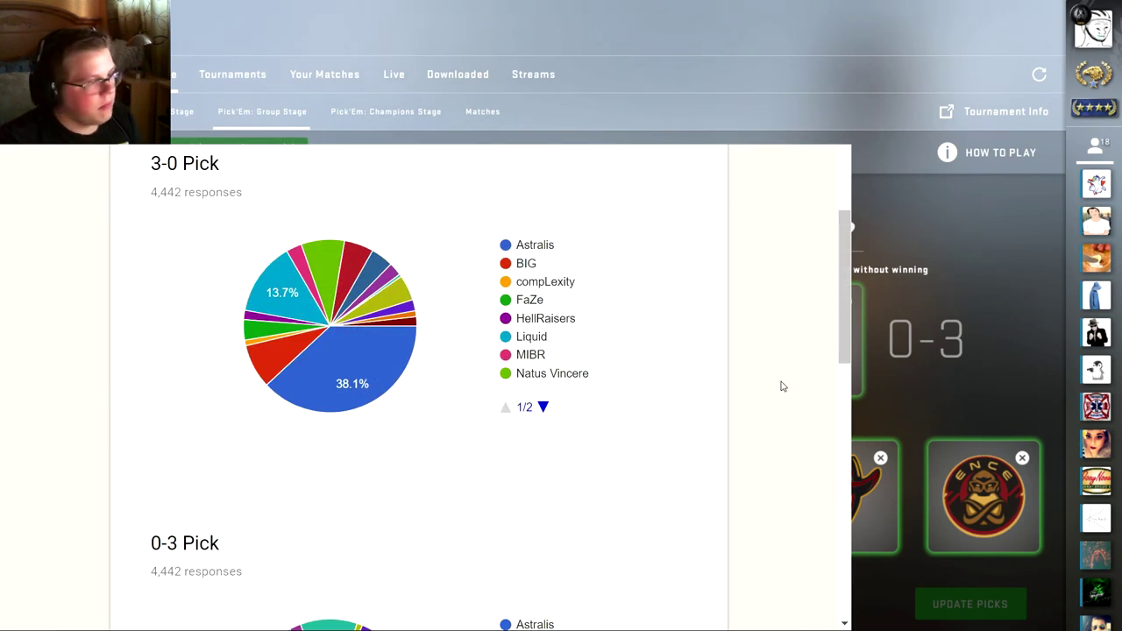
{"action": "scroll", "coordinate": [783, 386], "scroll_direction": "down", "scroll_amount": 3}
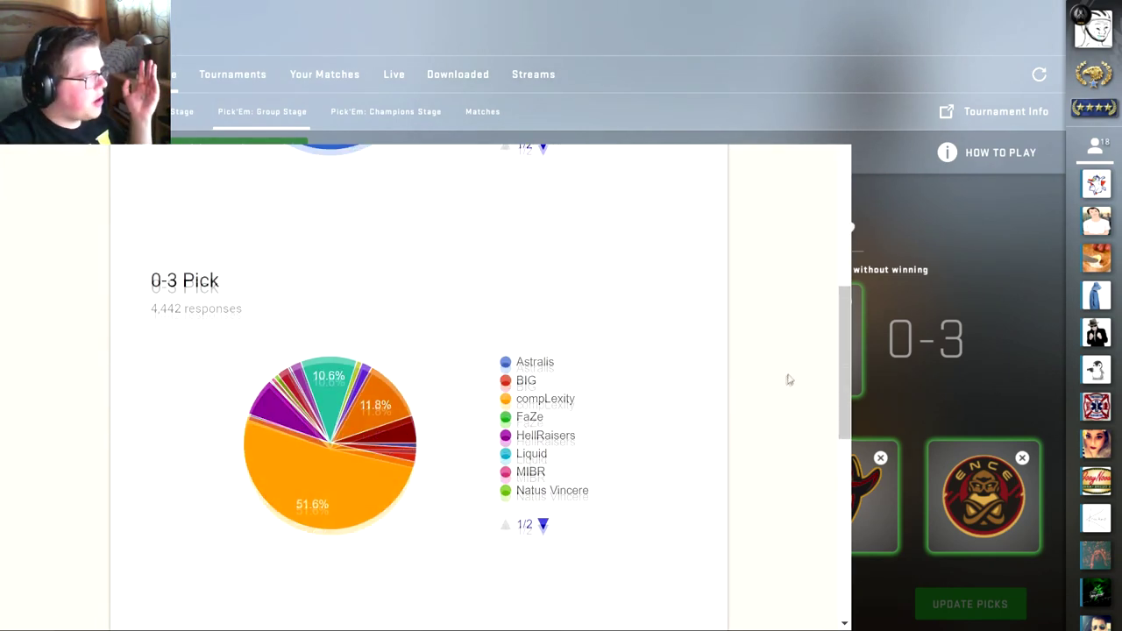
{"action": "scroll", "coordinate": [788, 380], "scroll_direction": "down", "scroll_amount": 1}
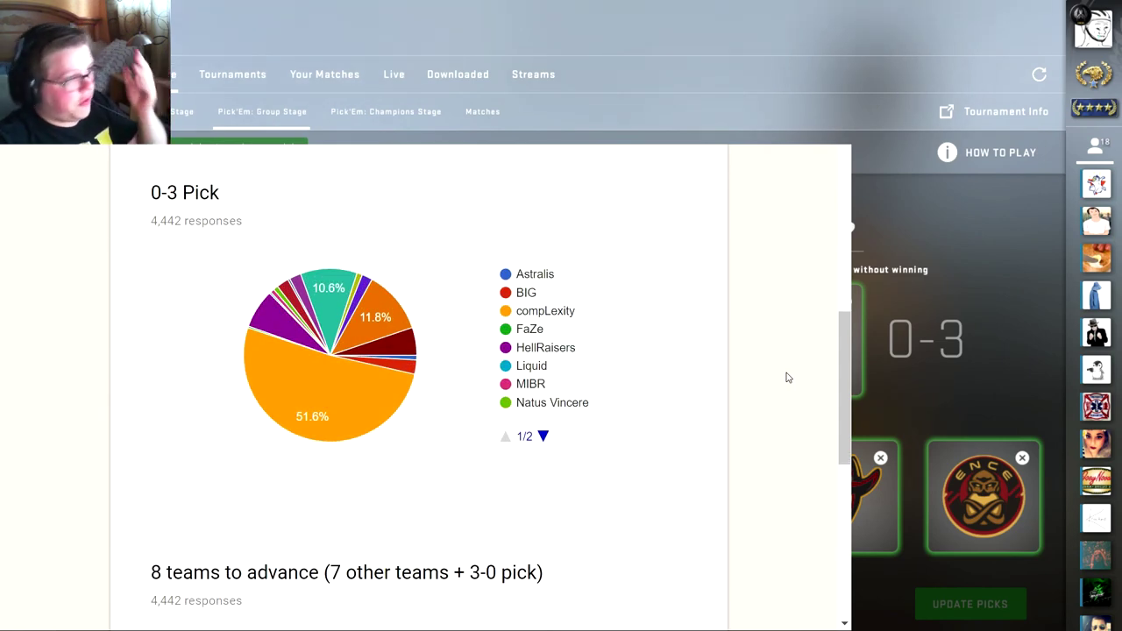
{"action": "scroll", "coordinate": [788, 377], "scroll_direction": "down", "scroll_amount": 4}
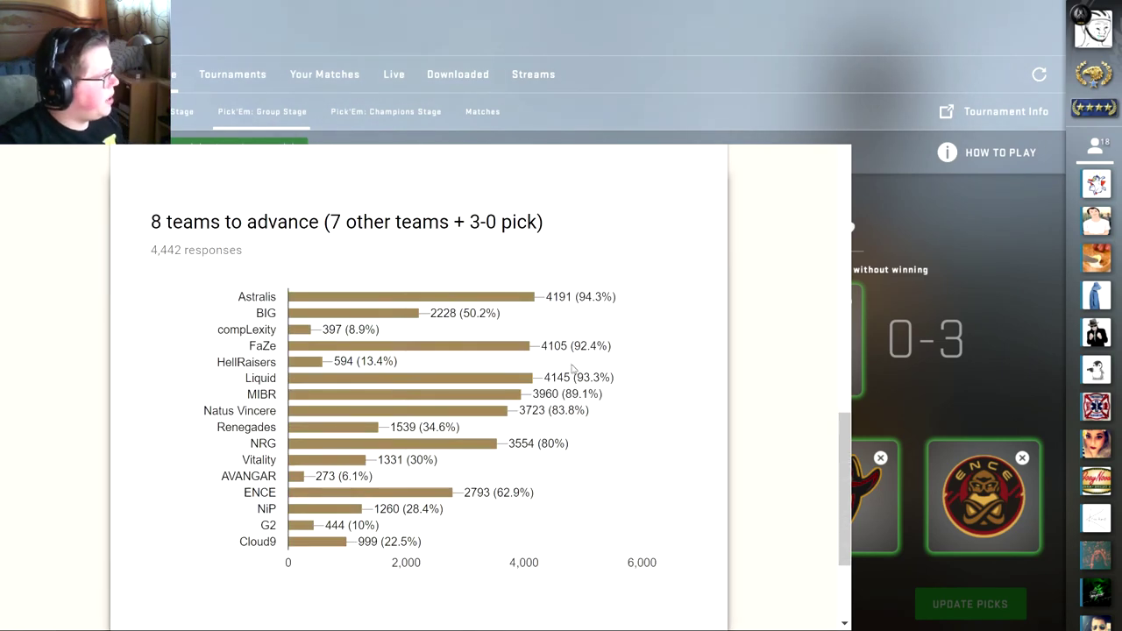